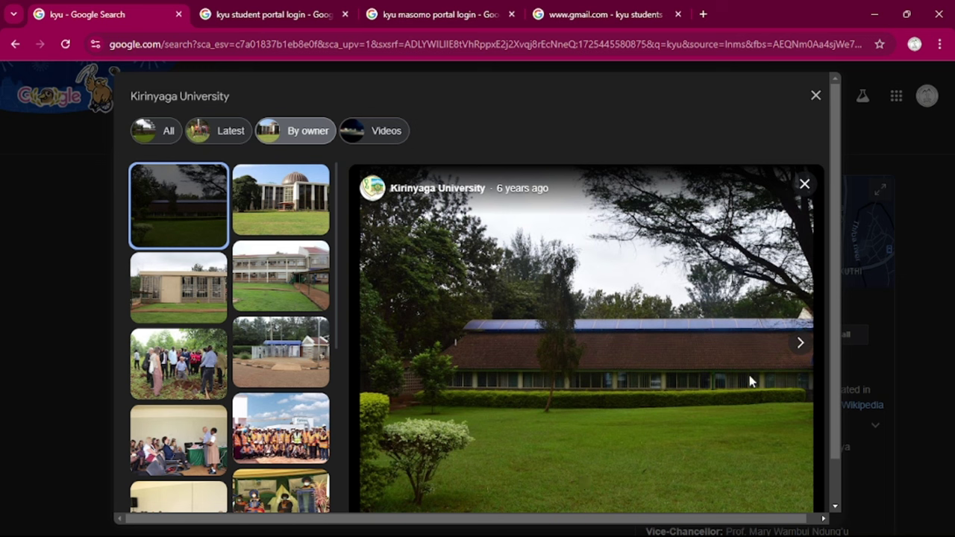
Step through the Kirinyaga University campus photos, from the domed building to the gate entrance
click(800, 345)
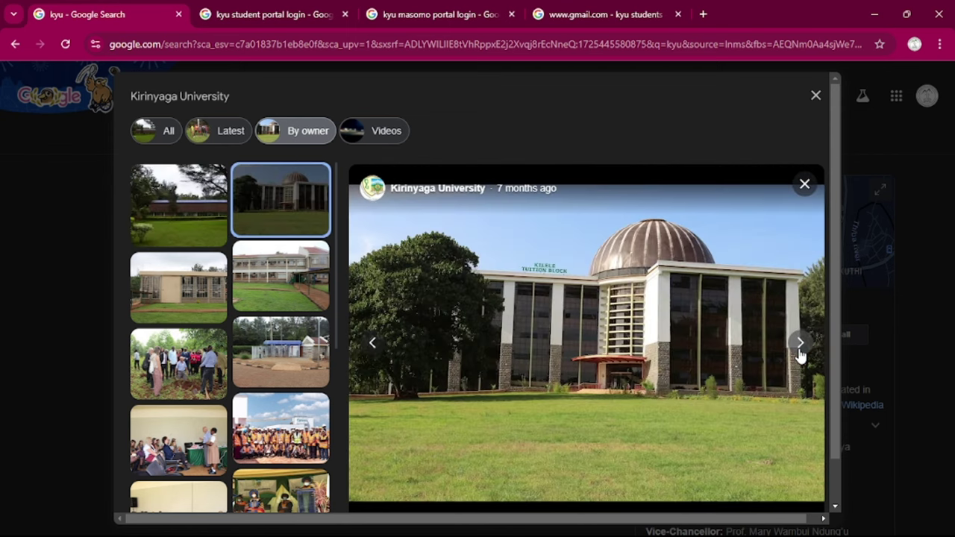
click(799, 351)
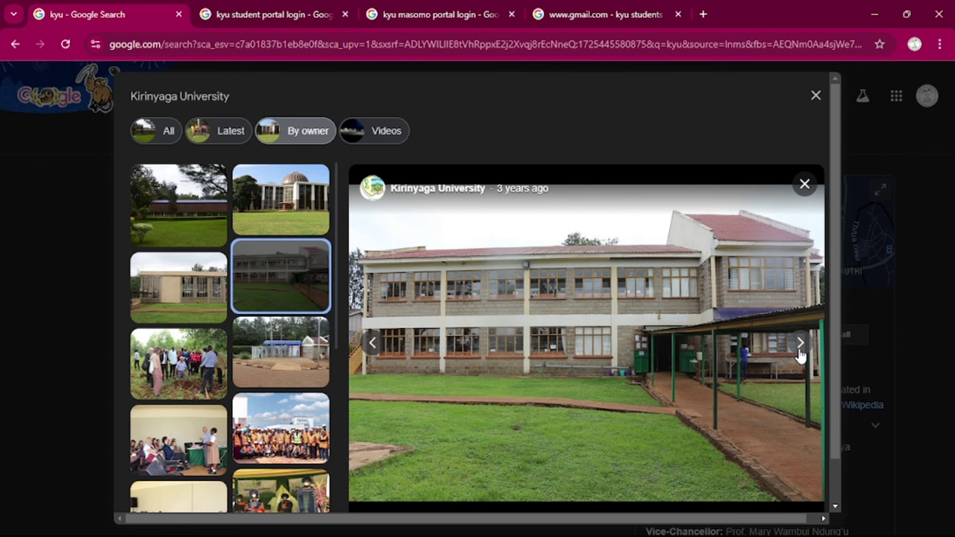
click(799, 345)
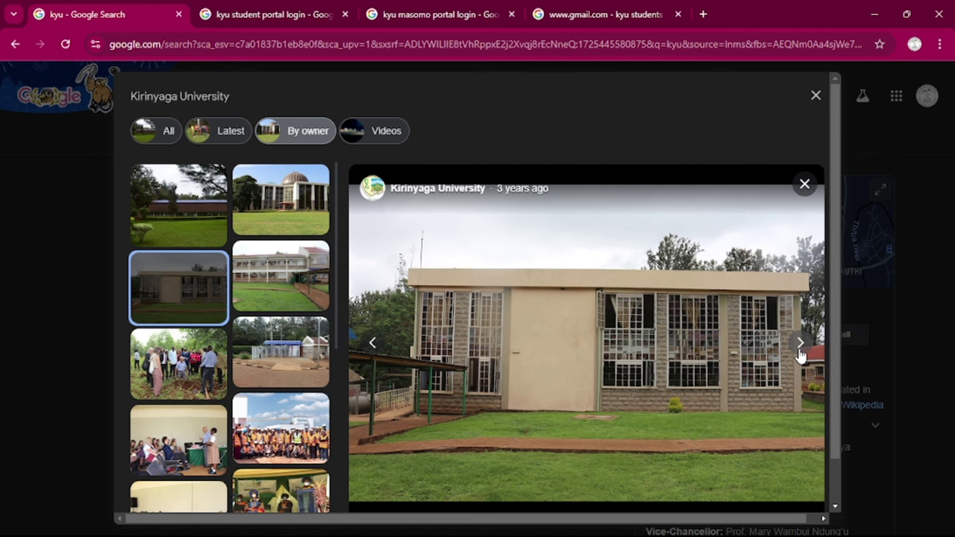
click(798, 352)
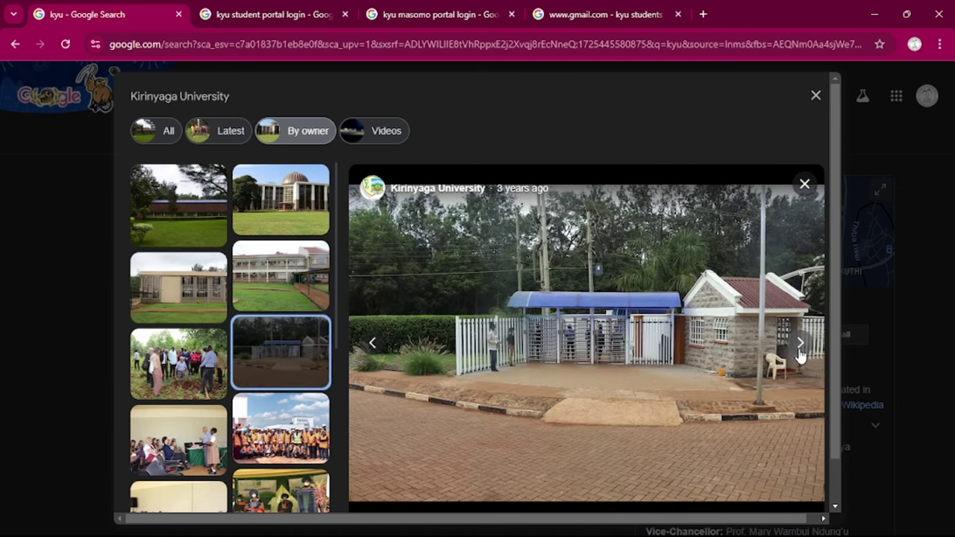
From the 'kyu student portal login' results, open KyU Student Login and check the prefilled username and password
click(291, 18)
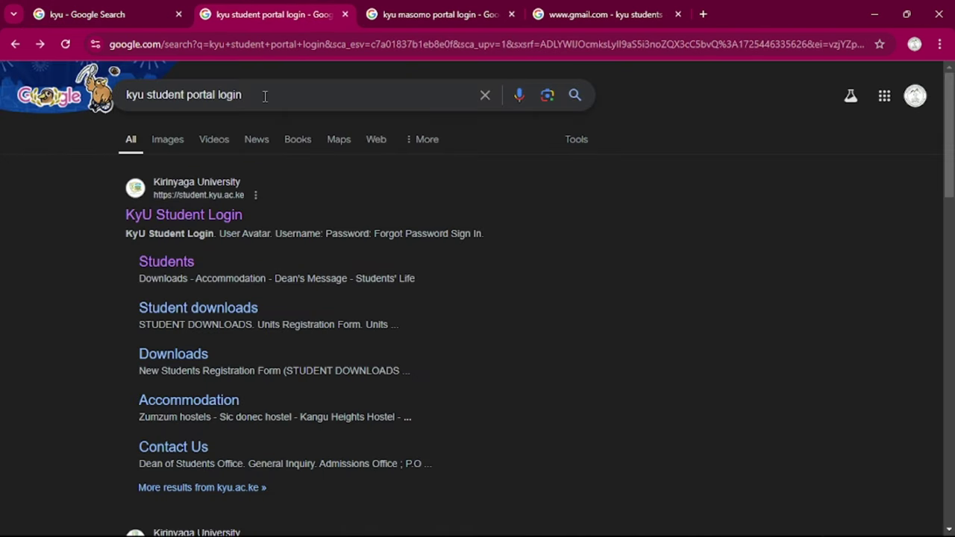
drag(265, 96, 127, 95)
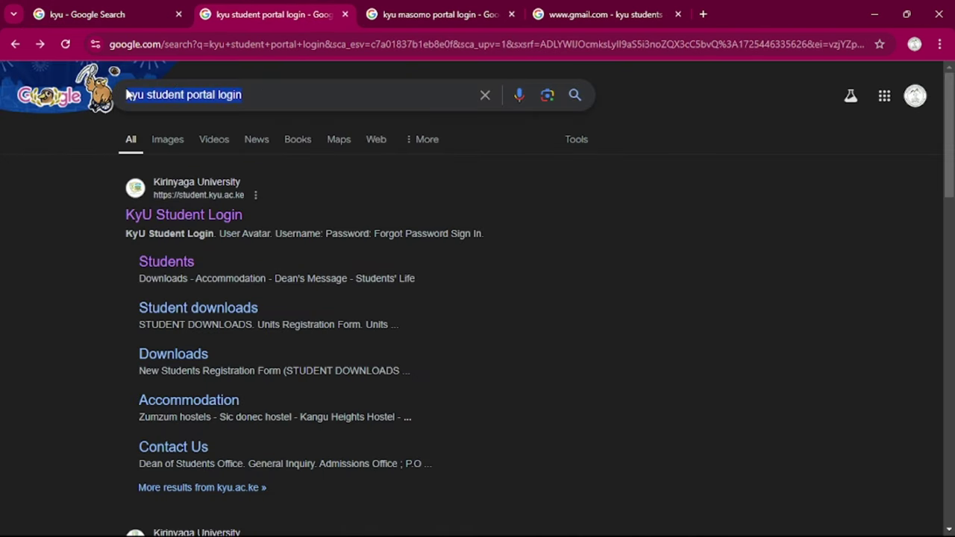
click(228, 218)
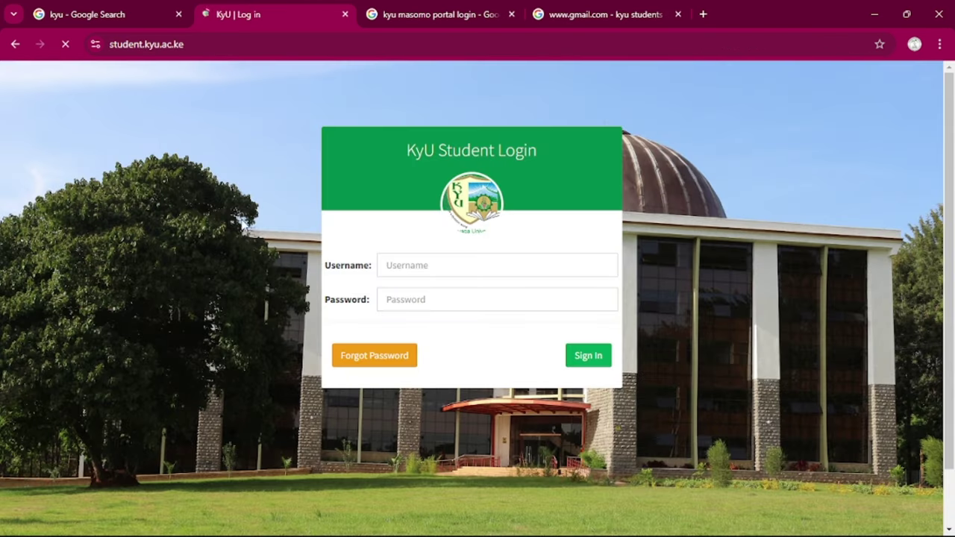
click(497, 263)
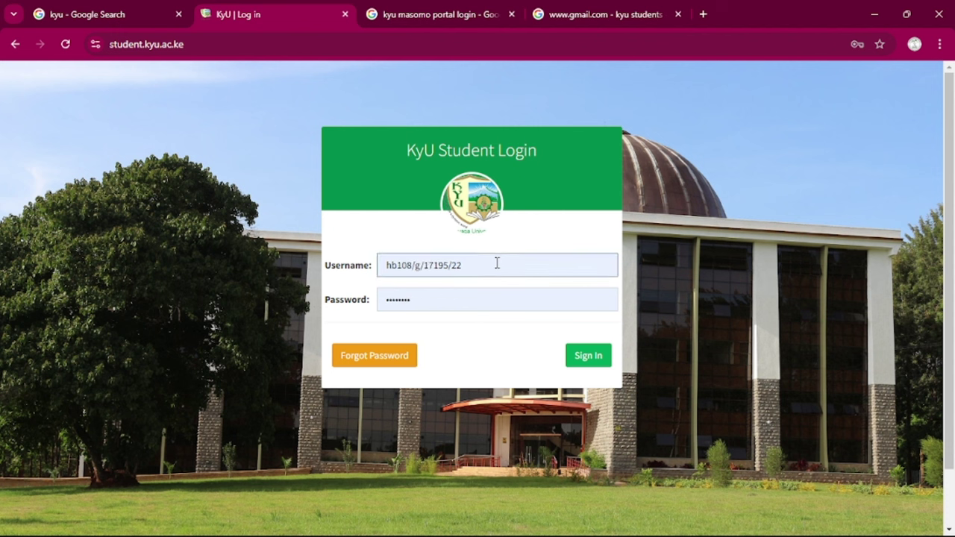
drag(479, 264, 381, 262)
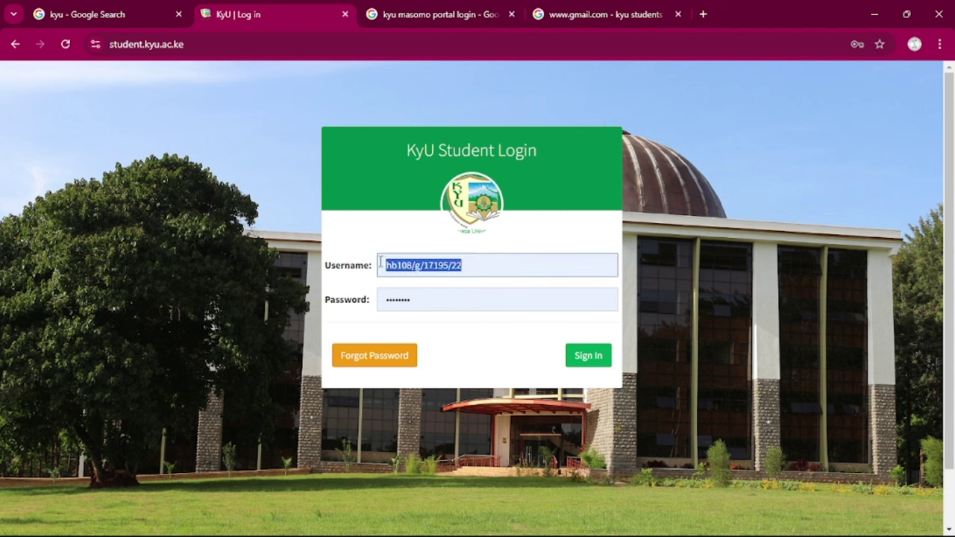
click(422, 302)
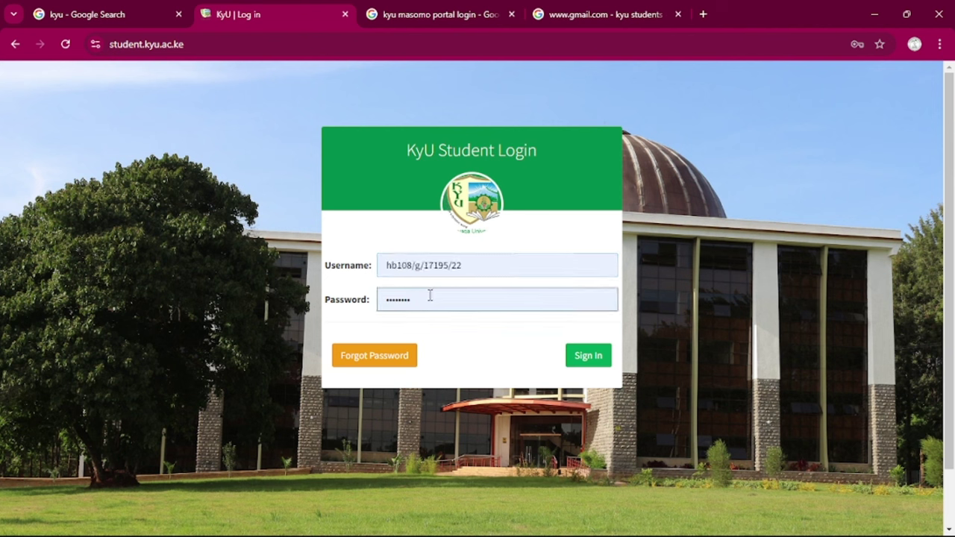
click(422, 338)
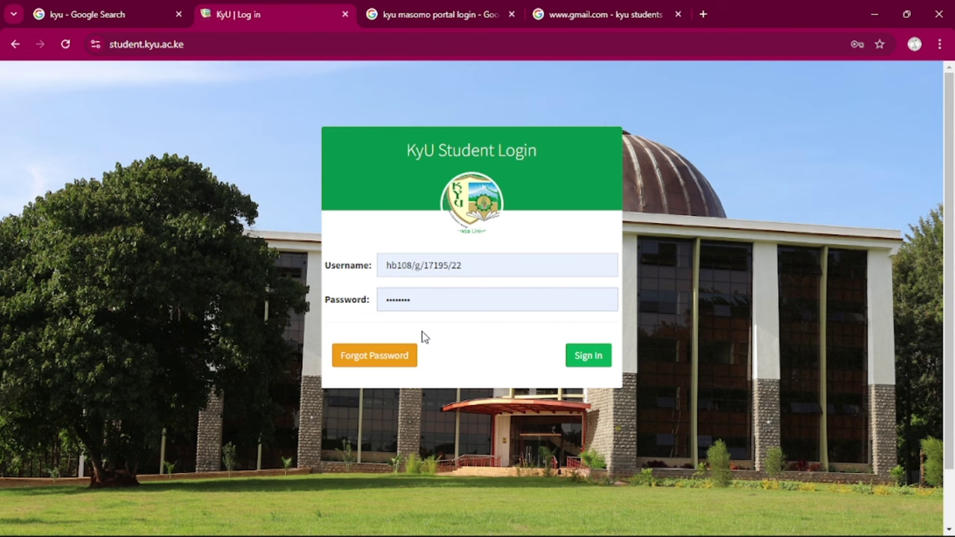
Sign in and scroll the student dashboard showing the Ksh. 5020.00 balance
click(583, 357)
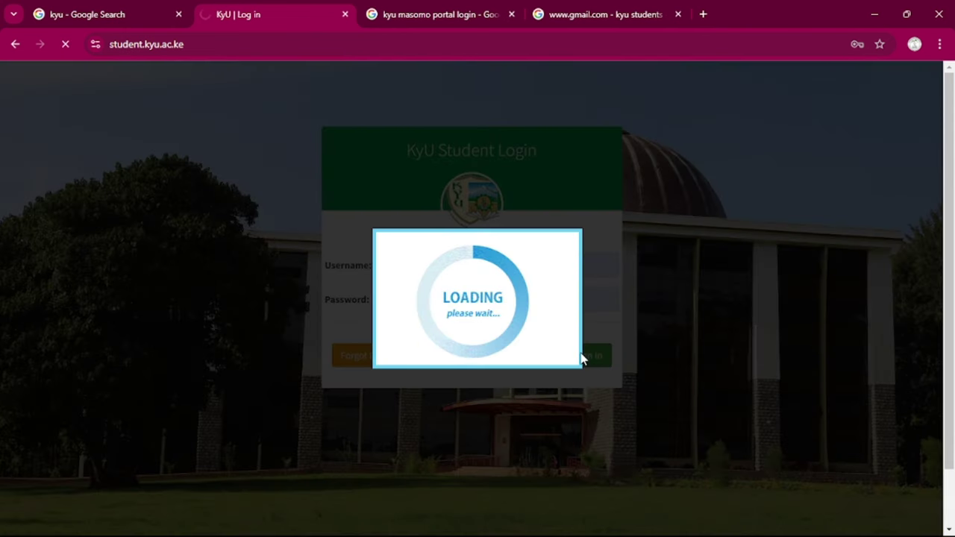
scroll(583, 359, down, 1)
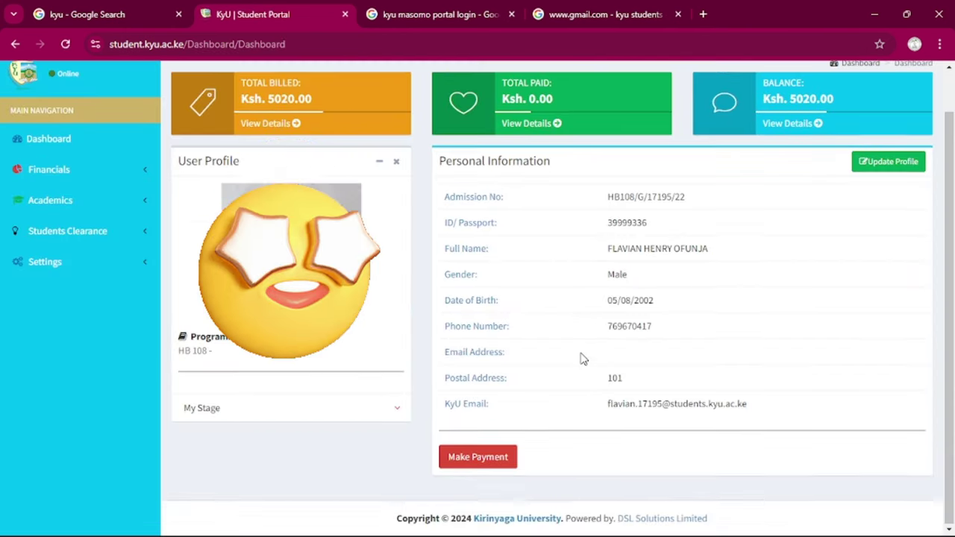
scroll(582, 358, up, 1)
scroll(583, 359, down, 1)
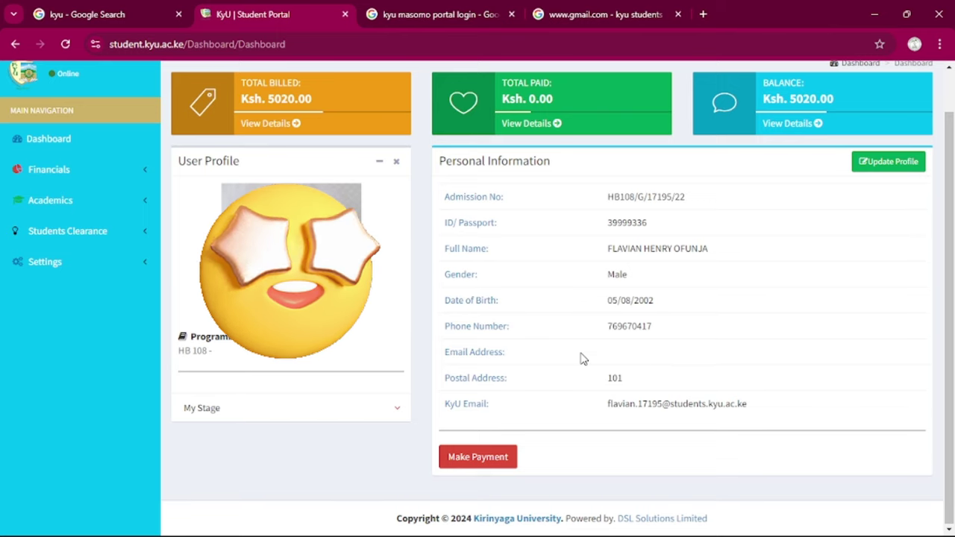
From the 'kyu masomo portal login' results, open 'Masomo Portals - Kirinyaga University'
click(410, 14)
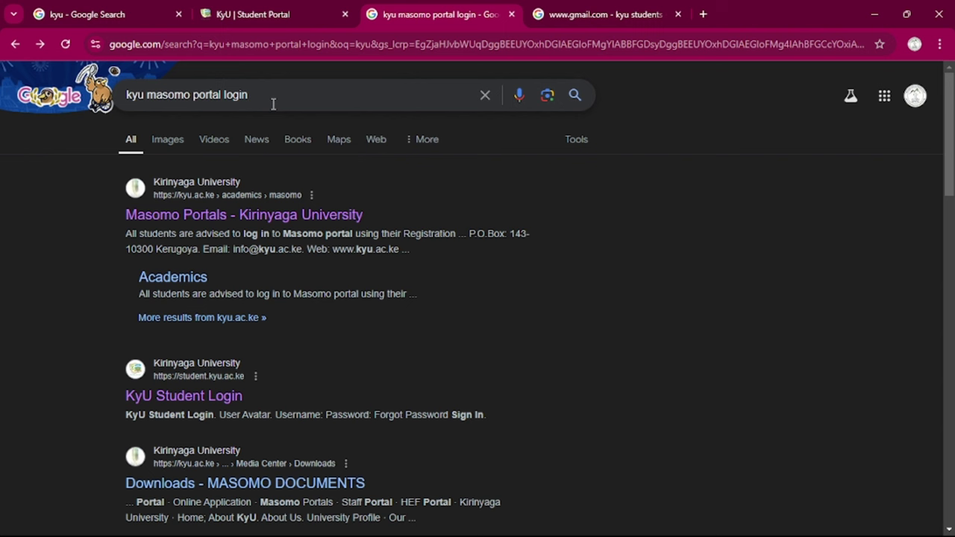
drag(253, 100, 124, 98)
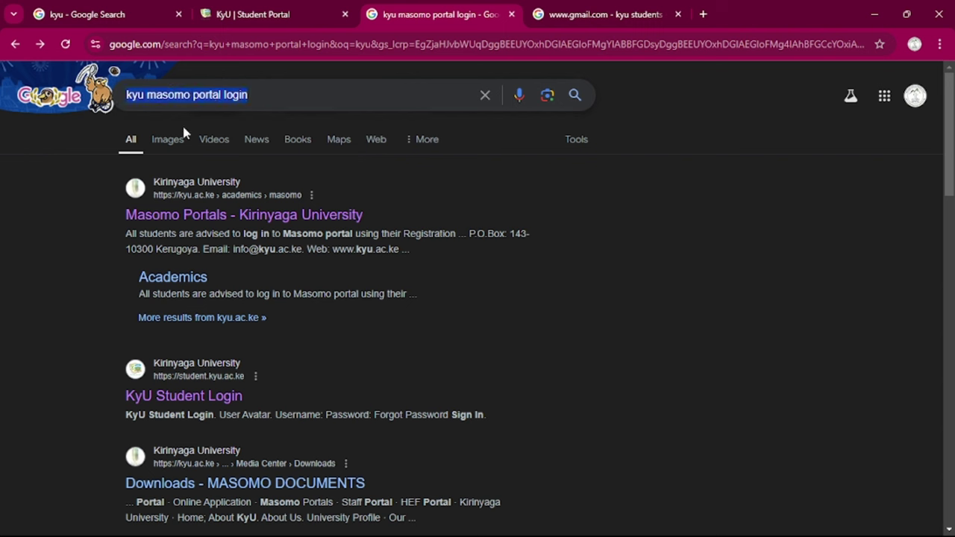
click(272, 220)
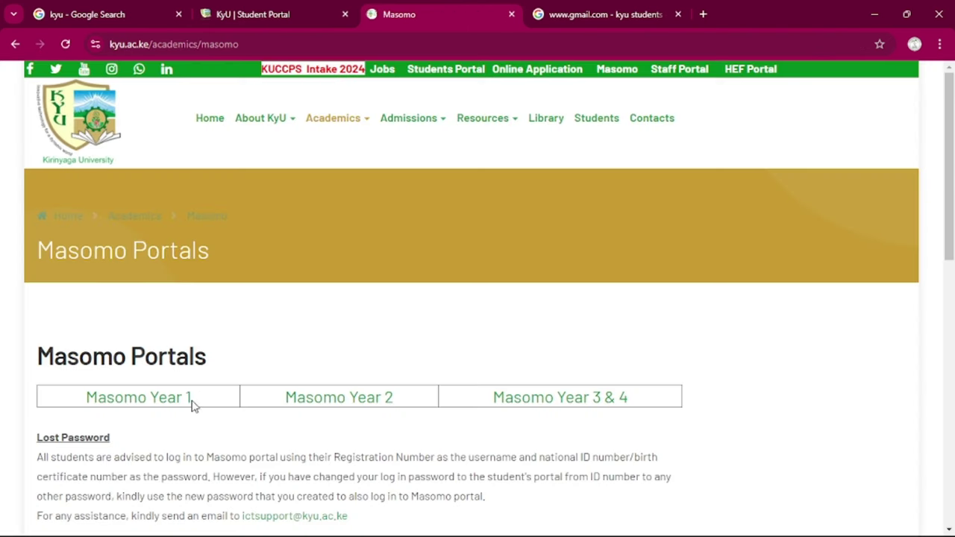
Open the Masomo Year 1 login page and sign in with the autofilled credentials
click(173, 401)
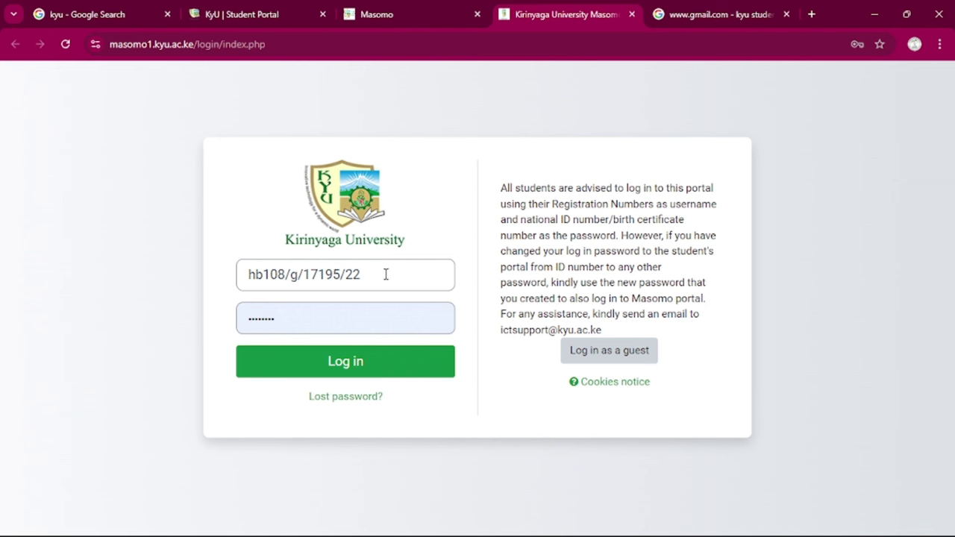
drag(385, 274, 247, 275)
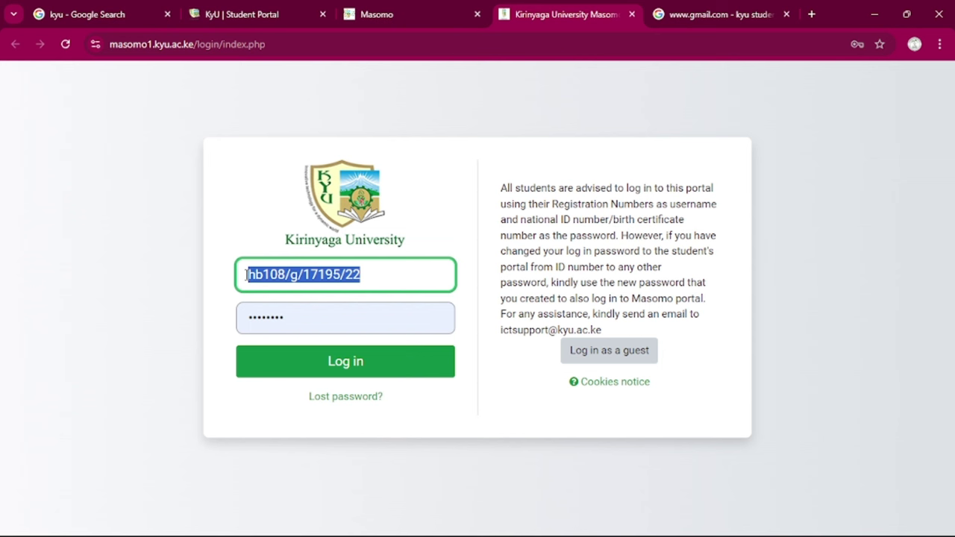
click(288, 315)
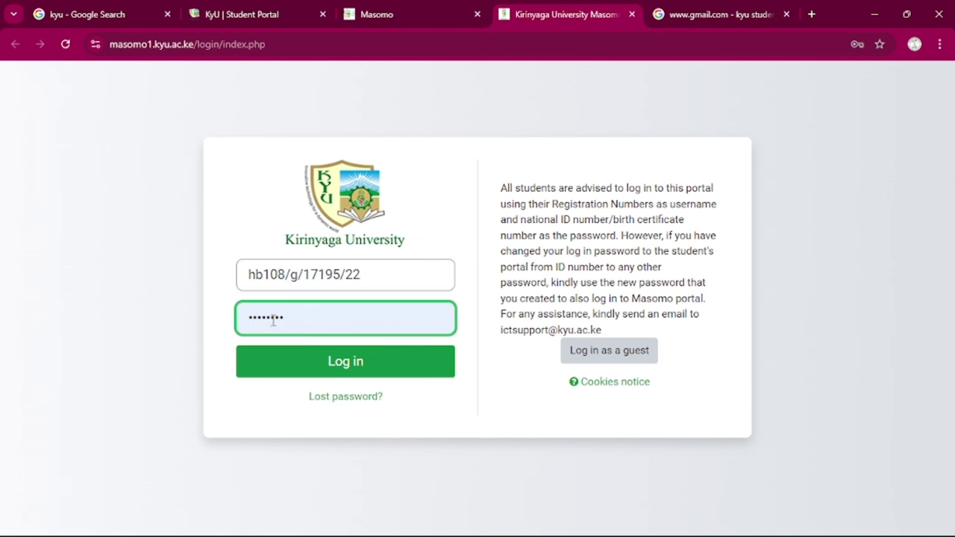
click(212, 327)
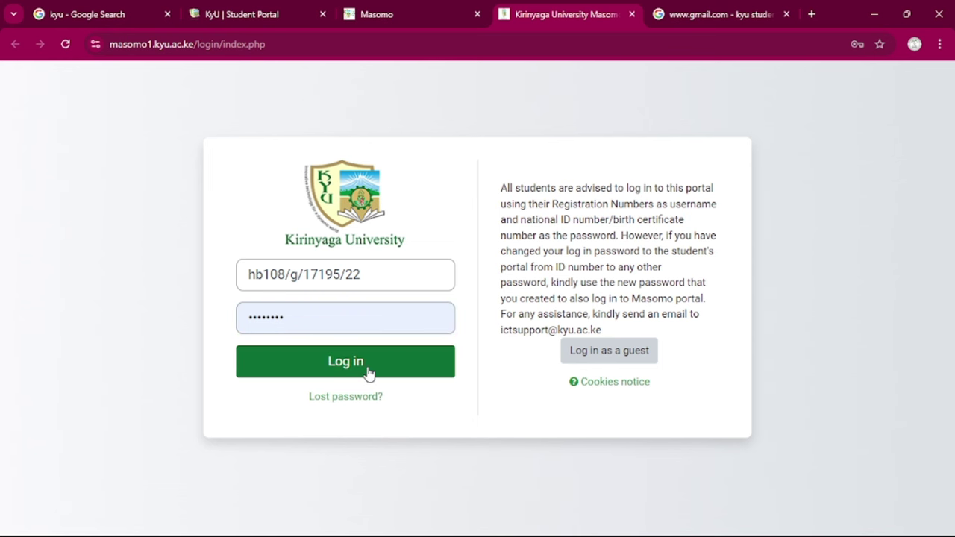
click(346, 362)
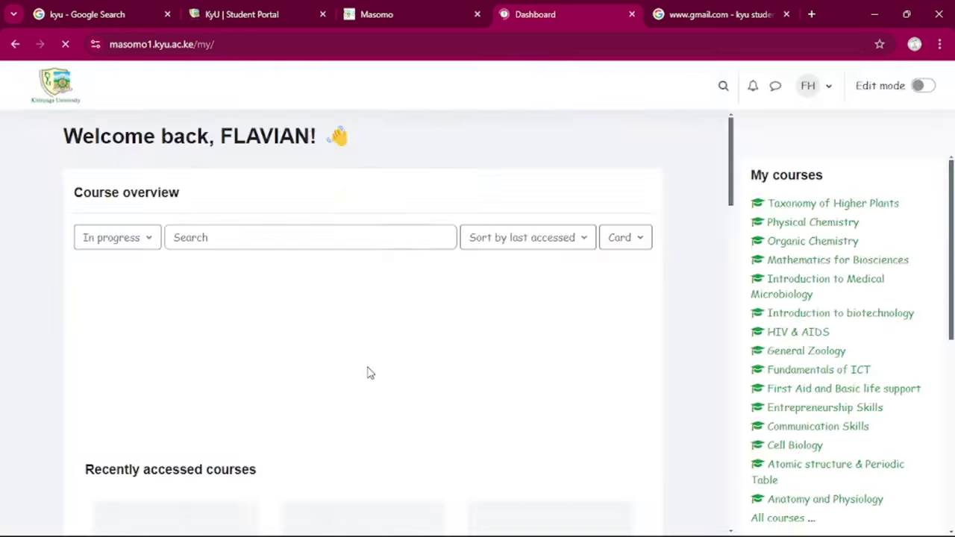
Scroll the dashboard to view the course overview, timeline and September 2024 calendar
scroll(367, 373, down, 8)
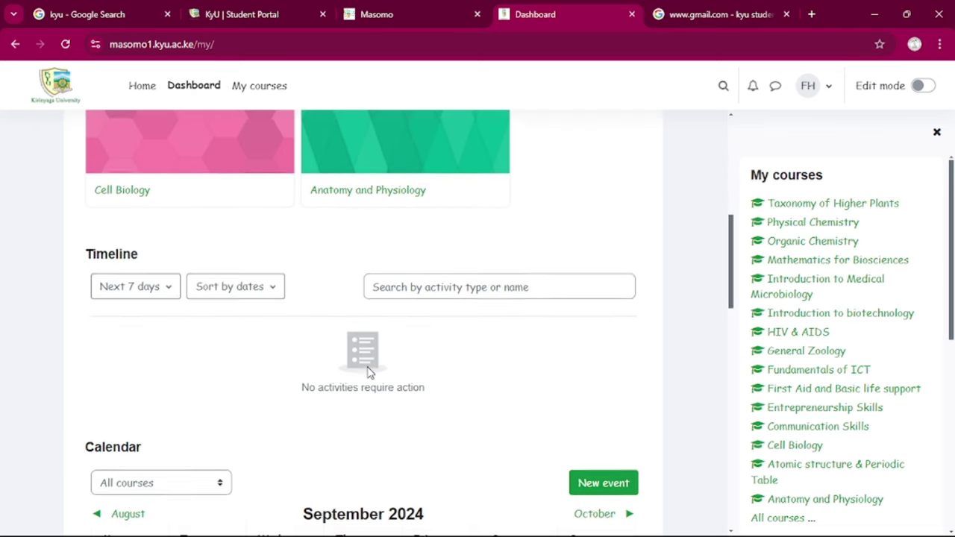
scroll(367, 373, down, 5)
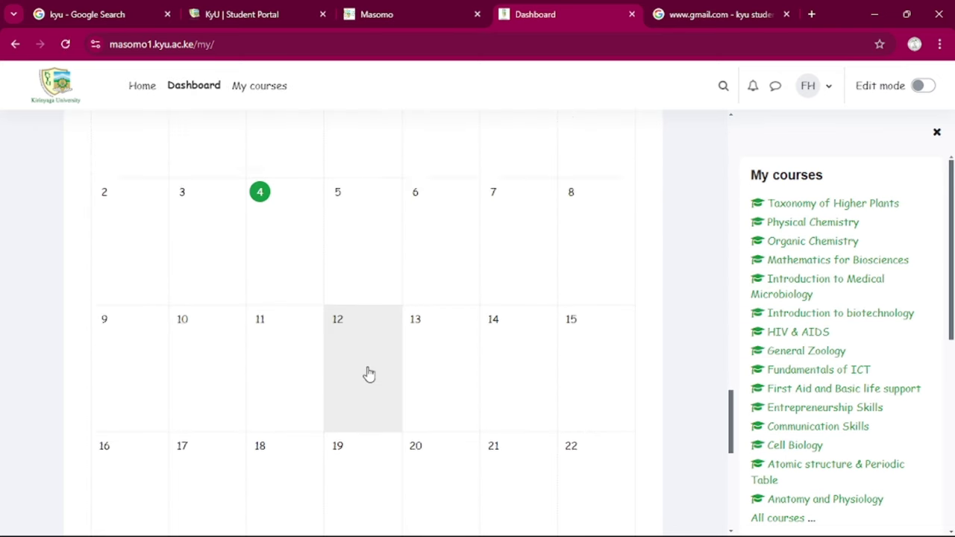
scroll(369, 374, up, 3)
scroll(368, 374, up, 3)
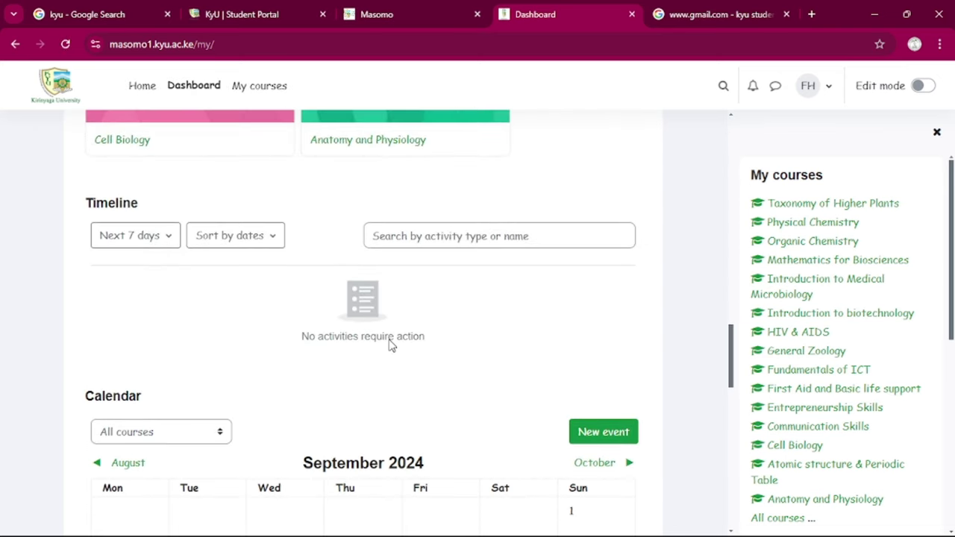
click(685, 17)
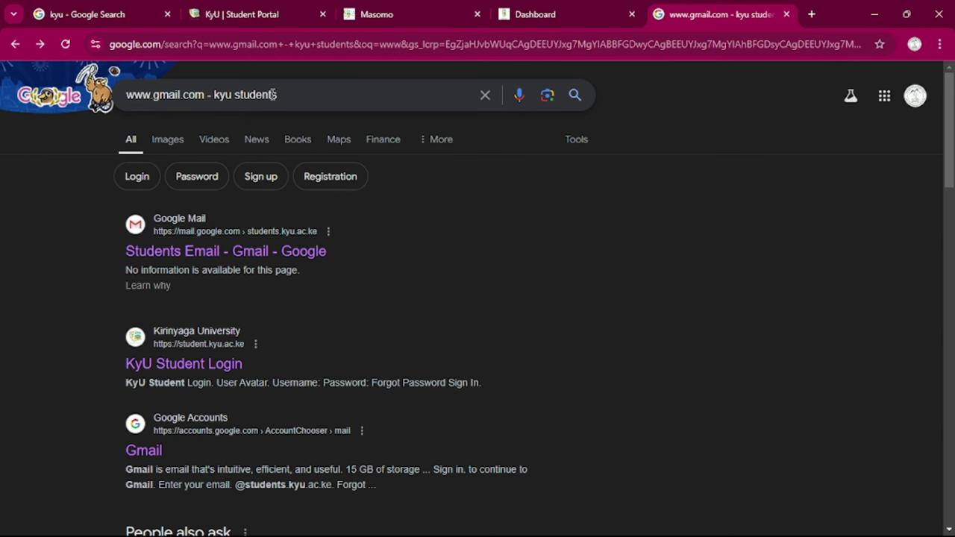
drag(280, 94, 128, 91)
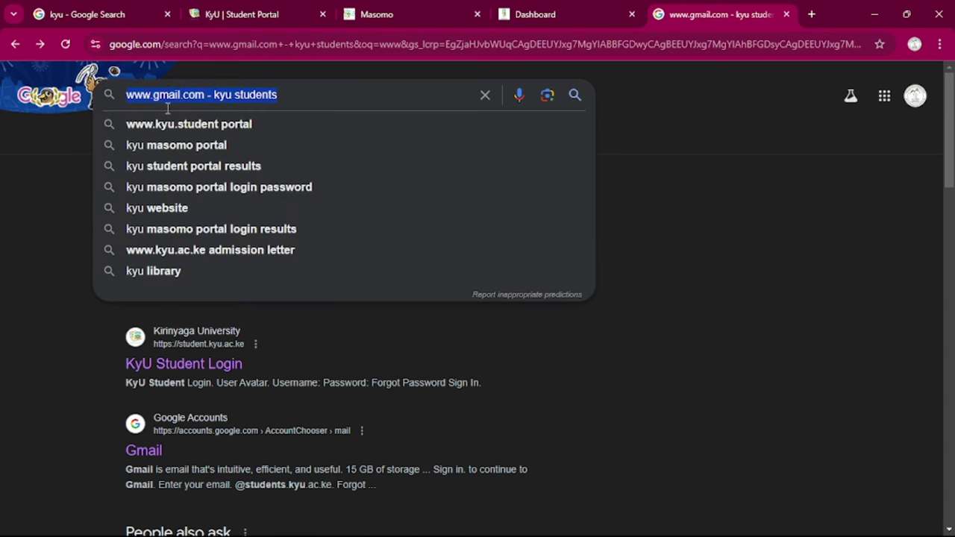
click(312, 98)
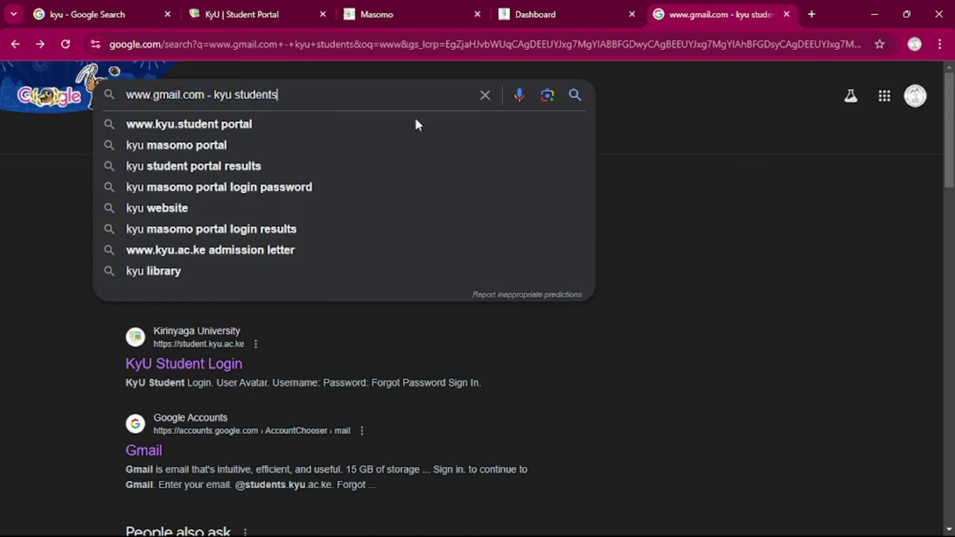
click(614, 163)
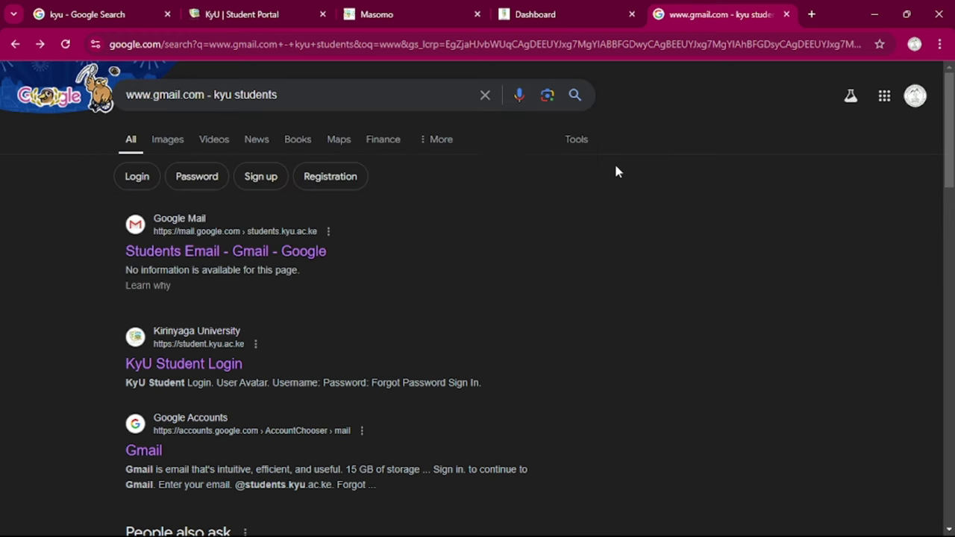
Open the Students Email - Gmail - Google result and enter the student email username
click(283, 258)
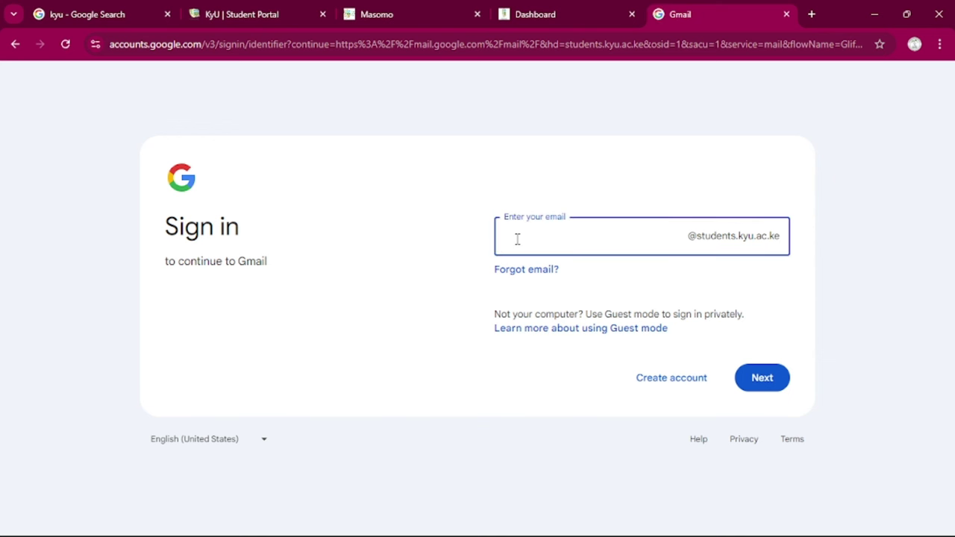
click(608, 177)
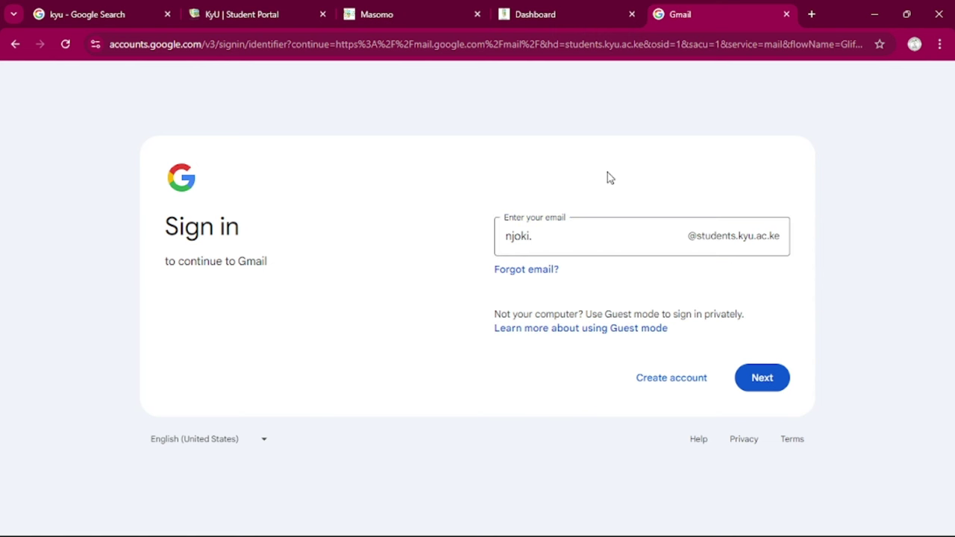
click(563, 241)
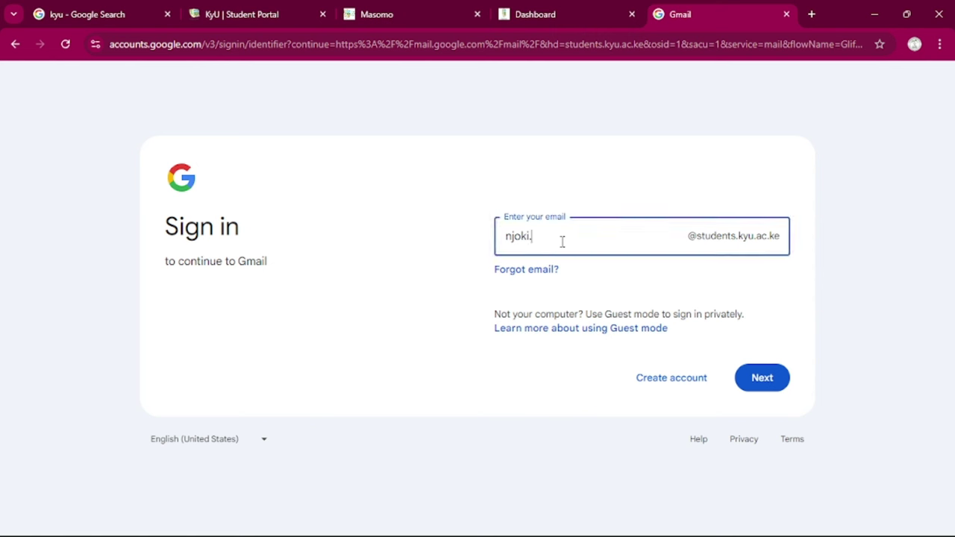
click(677, 152)
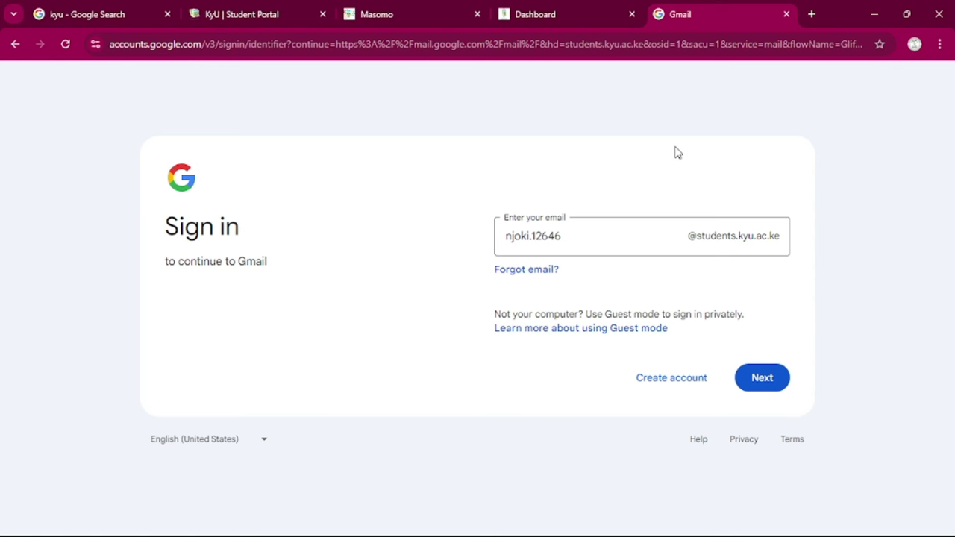
Continue to the password step and type the account password
click(762, 382)
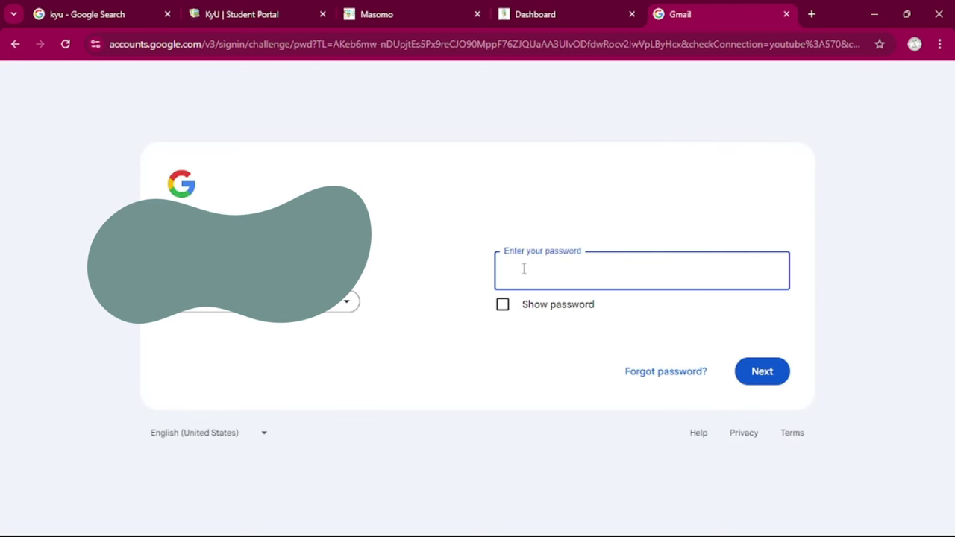
text(•••••)
Finish signing in, scroll through the Gmail inbox, then return to the Masomo Portals tab
click(770, 375)
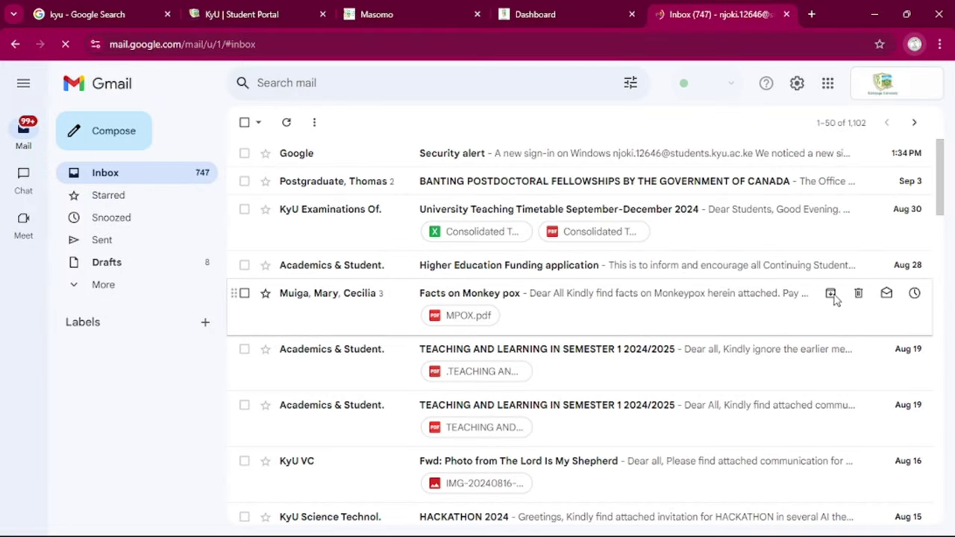
scroll(677, 352, down, 6)
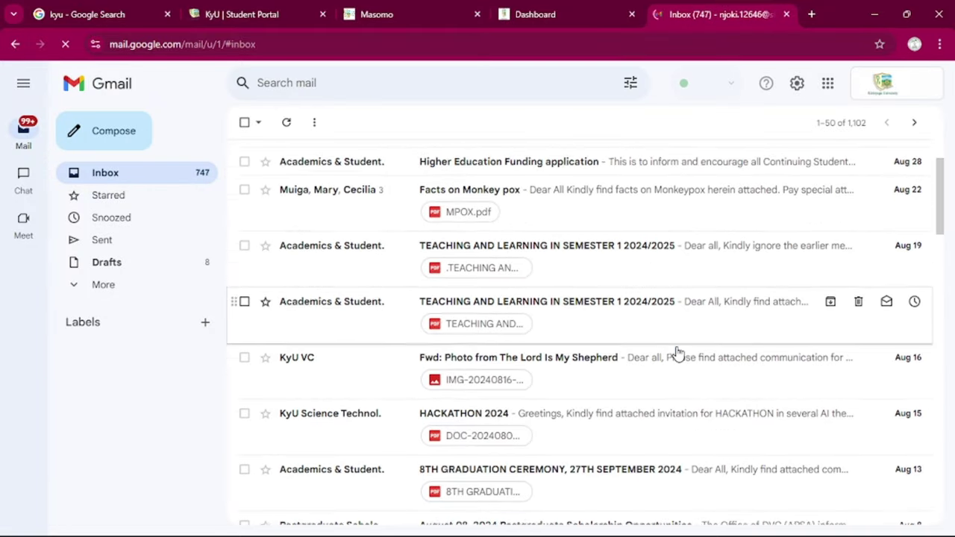
scroll(677, 352, down, 3)
scroll(677, 352, up, 4)
scroll(677, 353, up, 6)
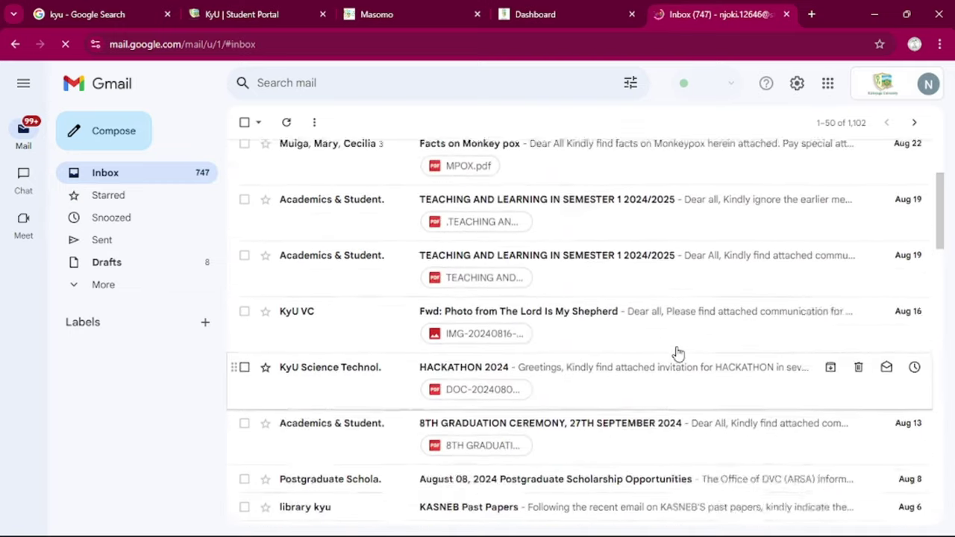
scroll(678, 352, down, 2)
scroll(677, 352, down, 2)
scroll(678, 352, up, 2)
scroll(678, 352, up, 1)
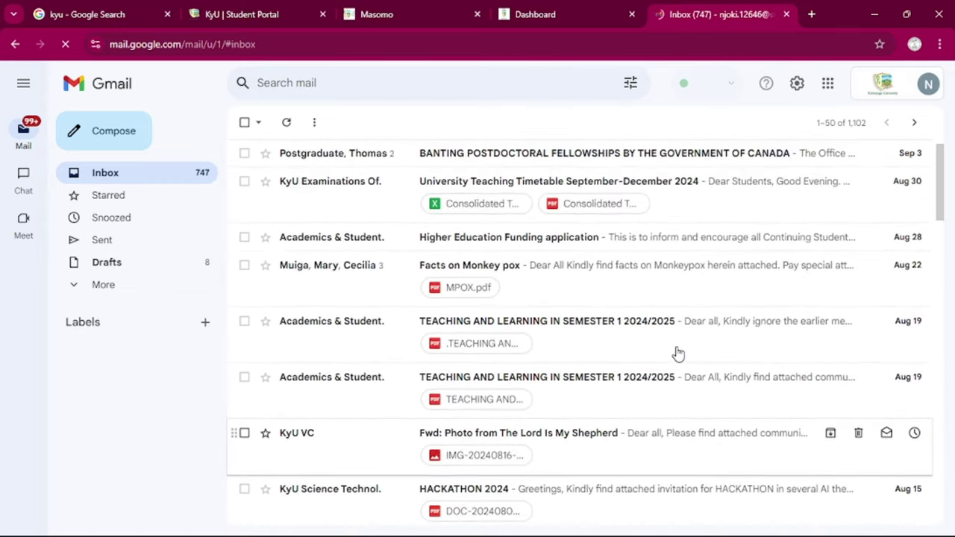
scroll(678, 352, down, 1)
scroll(677, 352, down, 2)
scroll(678, 352, down, 1)
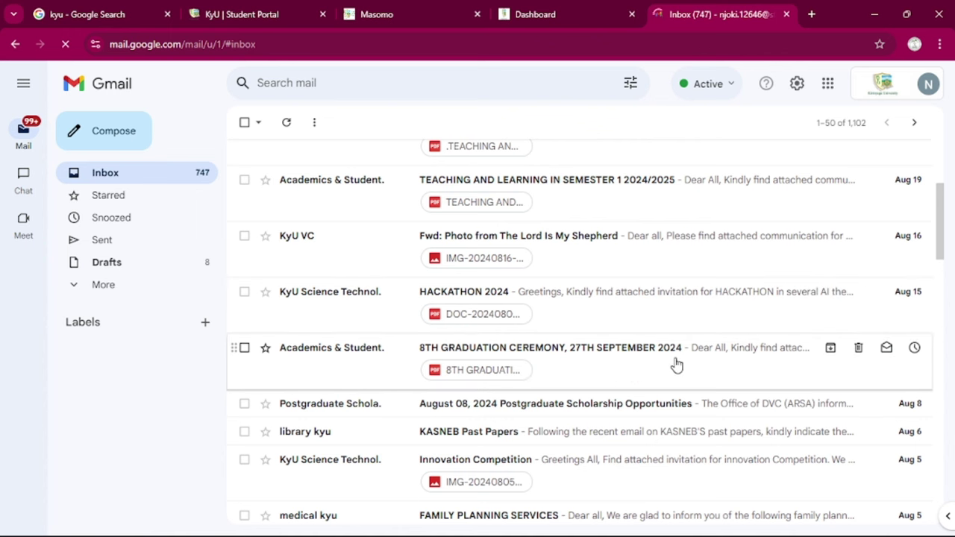
click(254, 22)
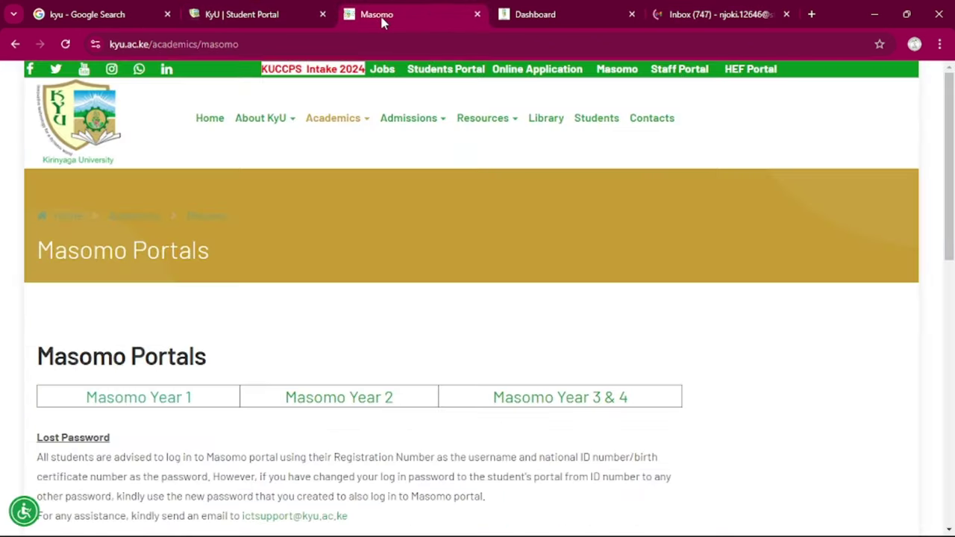